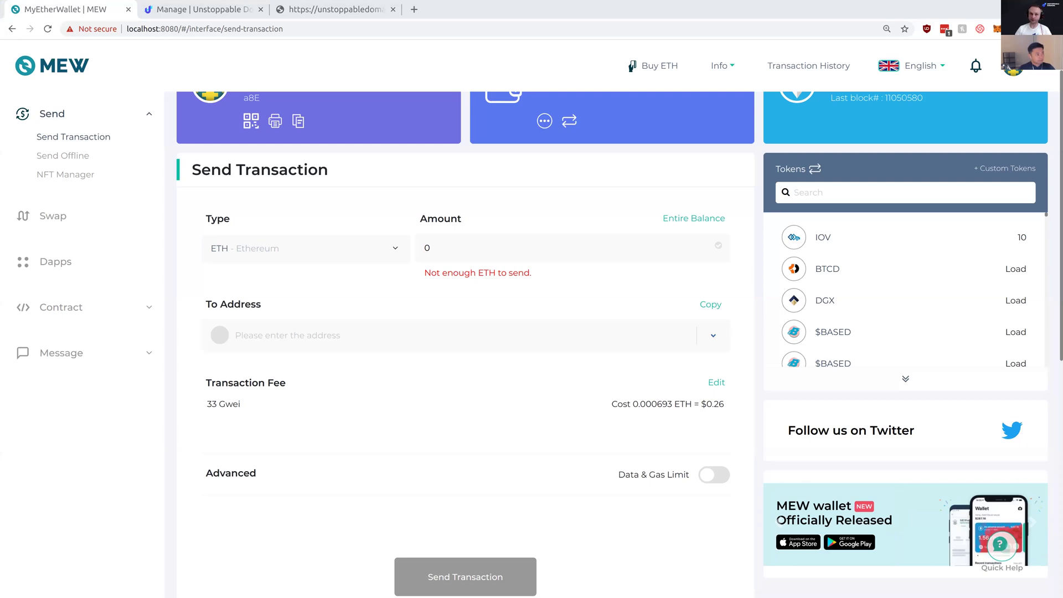
- Load unstoppabledomains.com in a new tab and move it into its own window
{"action": "left_click", "coordinate": [412, 10]}
{"action": "type", "text": "unstoppabledomains.com"}
{"action": "key", "text": "Return"}
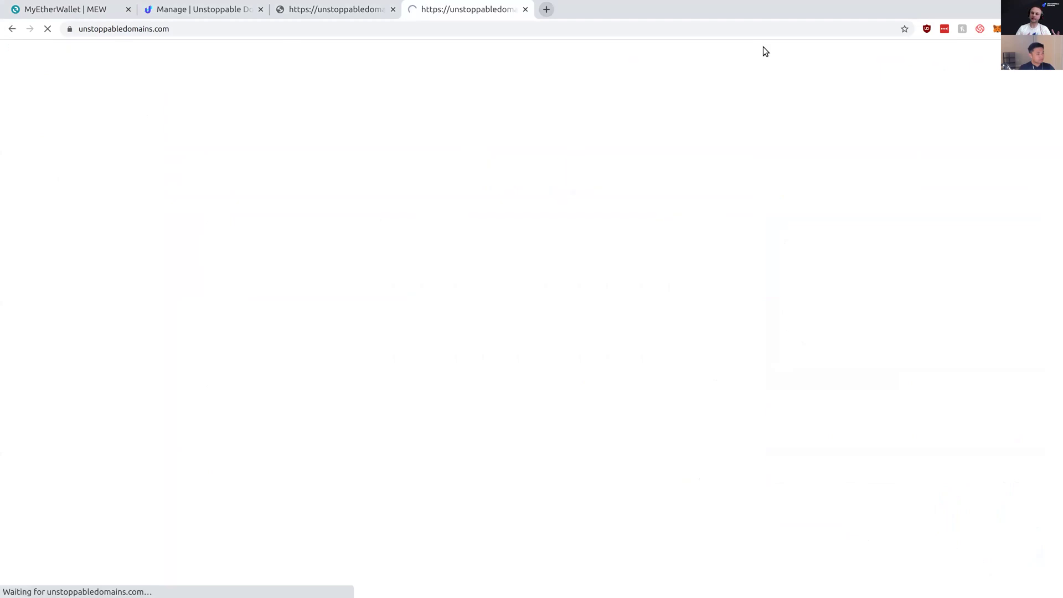
{"action": "left_click_drag", "start_coordinate": [444, 11], "coordinate": [196, 16]}
{"action": "double_click", "coordinate": [321, 20]}
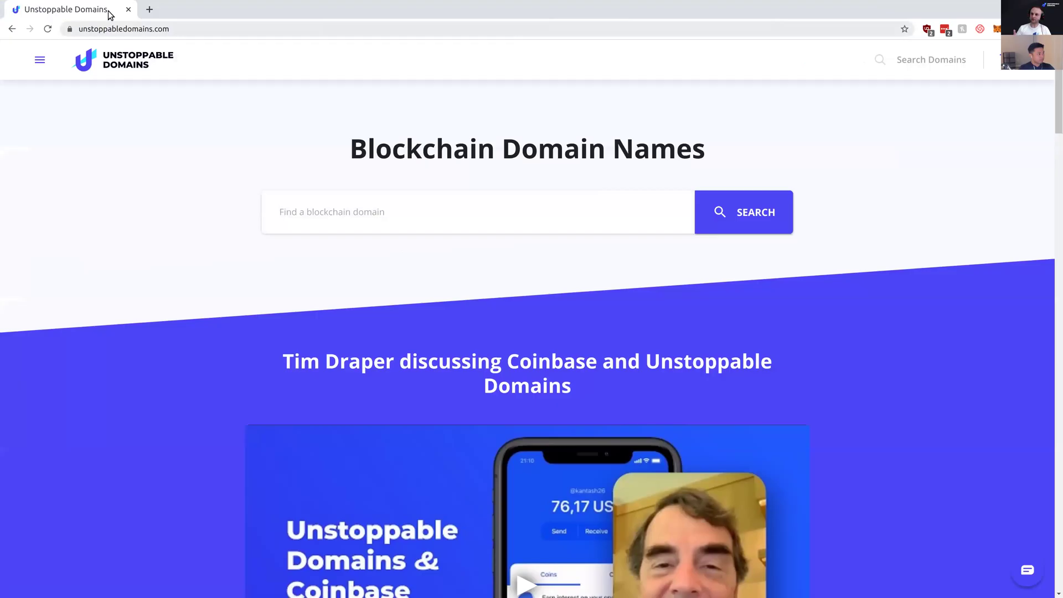
{"action": "left_click_drag", "start_coordinate": [109, 15], "coordinate": [214, 1]}
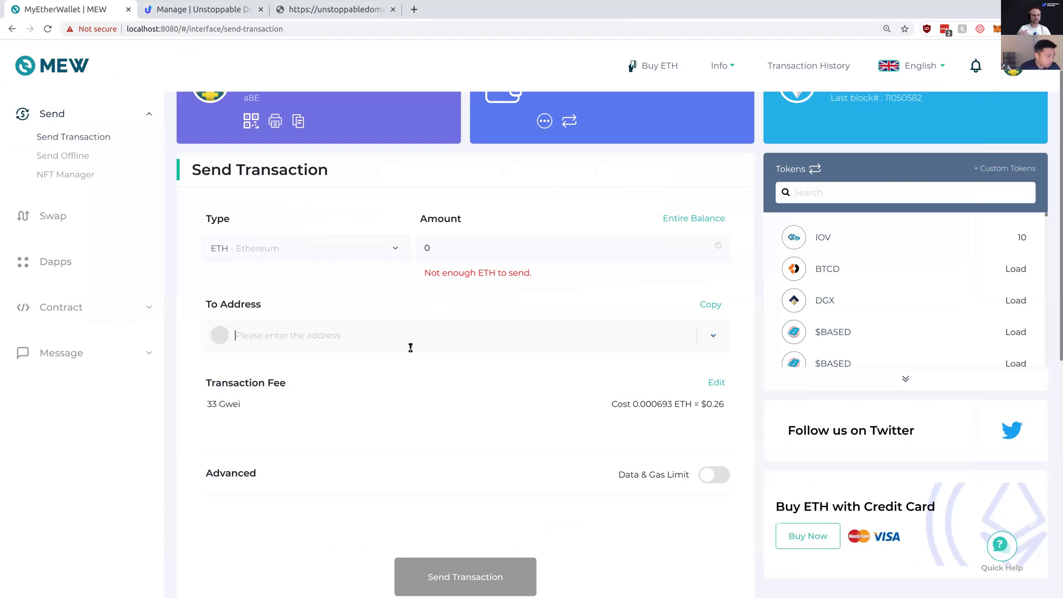
- Enter the test domain ryan-testing-12334.crypto as the MyEtherWallet recipient address
{"action": "left_click", "coordinate": [424, 351]}
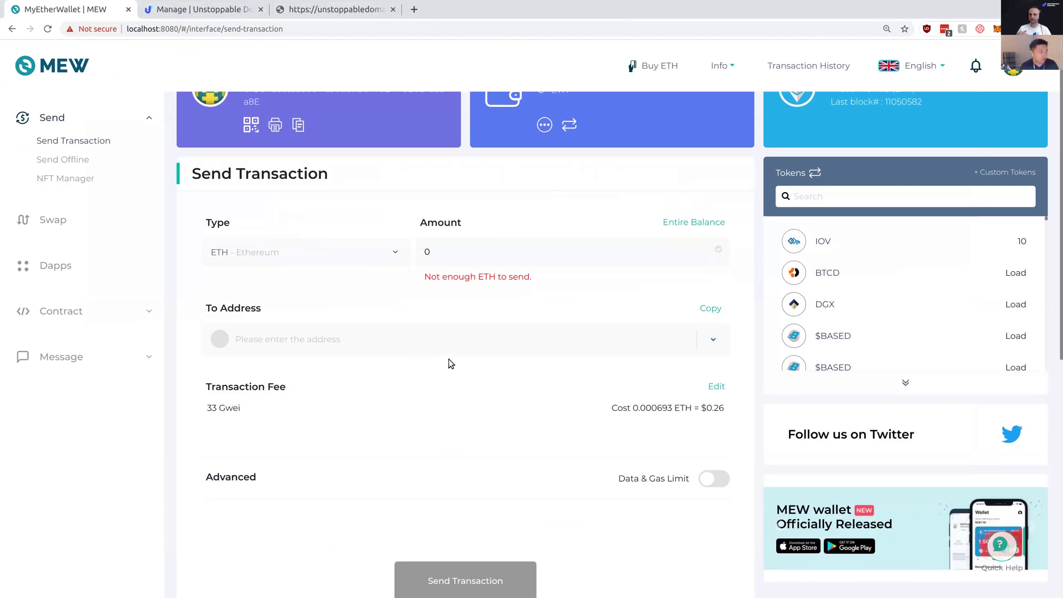
{"action": "scroll", "coordinate": [450, 361], "scroll_direction": "up", "scroll_amount": 1}
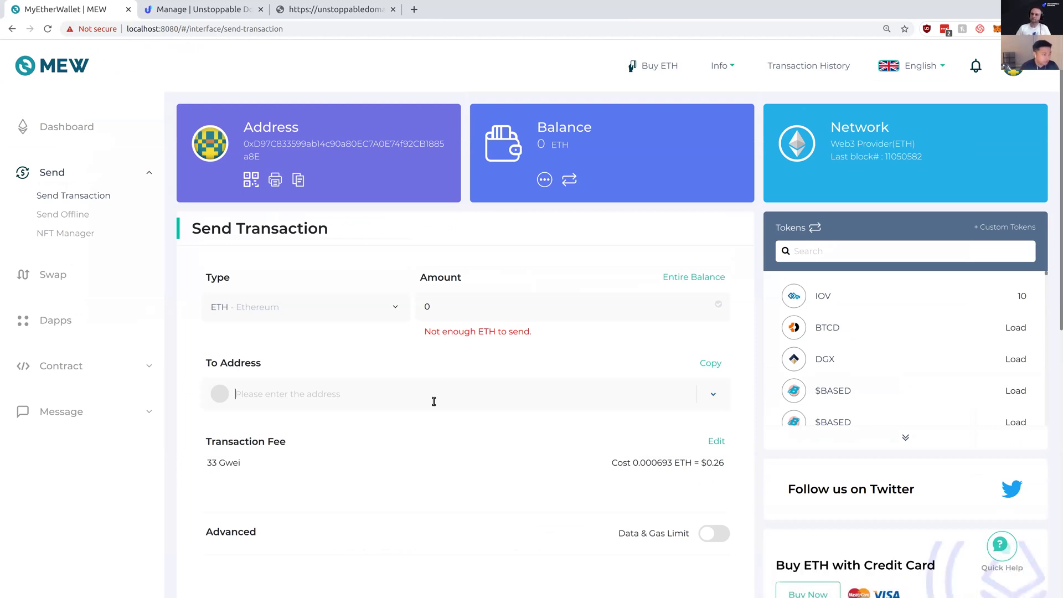
{"action": "type", "text": "ryan-le"}
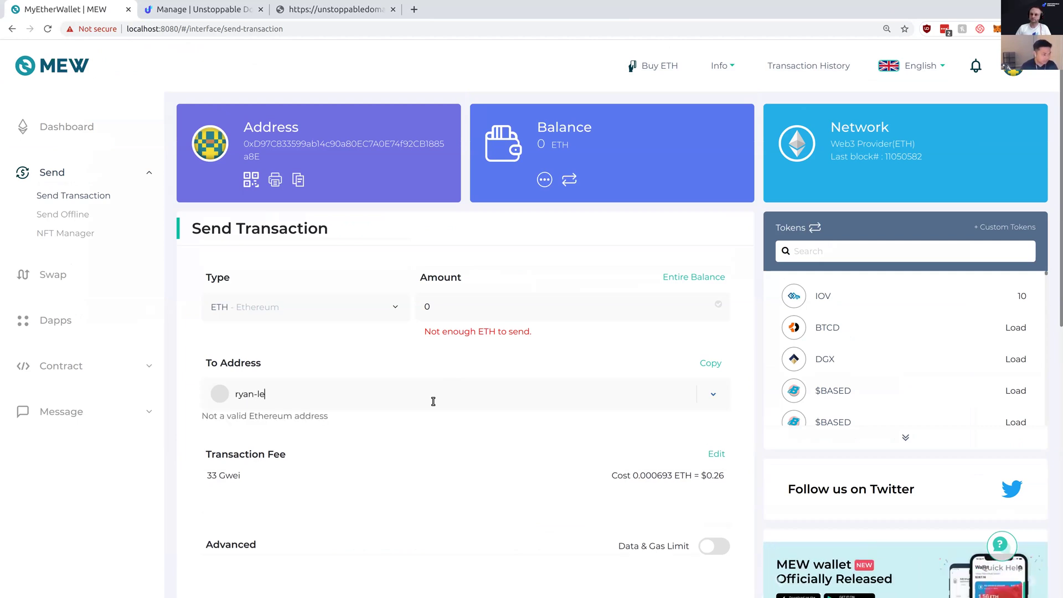
{"action": "key", "text": "ctrl+a"}
{"action": "type", "text": "ryan-testing-12334.crypto"}
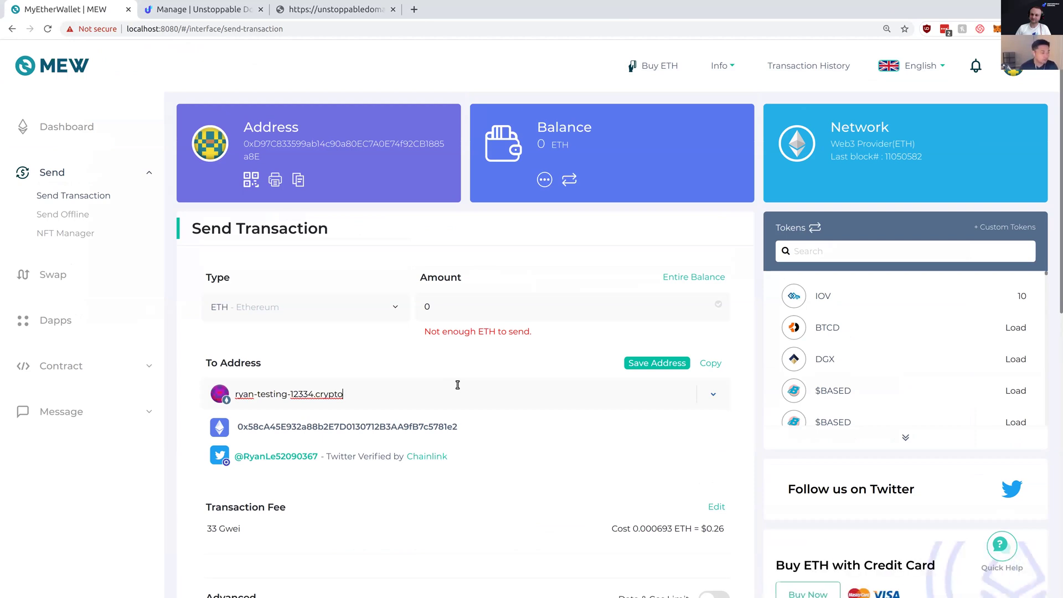
- View the domain's linked Twitter profile, then go back to the MyEtherWallet send page
{"action": "left_click", "coordinate": [272, 460]}
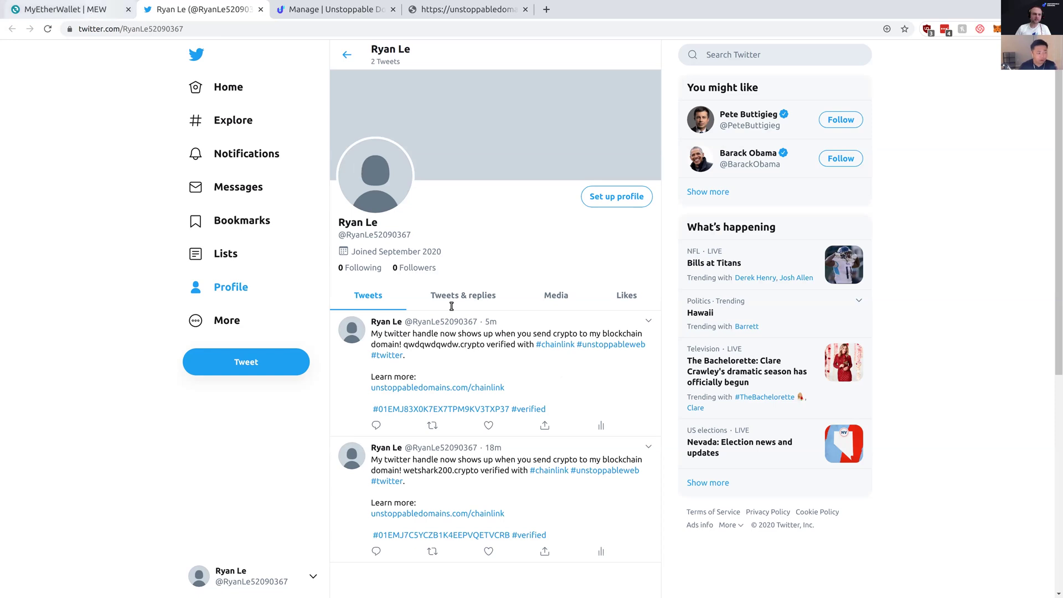
{"action": "key", "text": "ctrl+shift+Tab"}
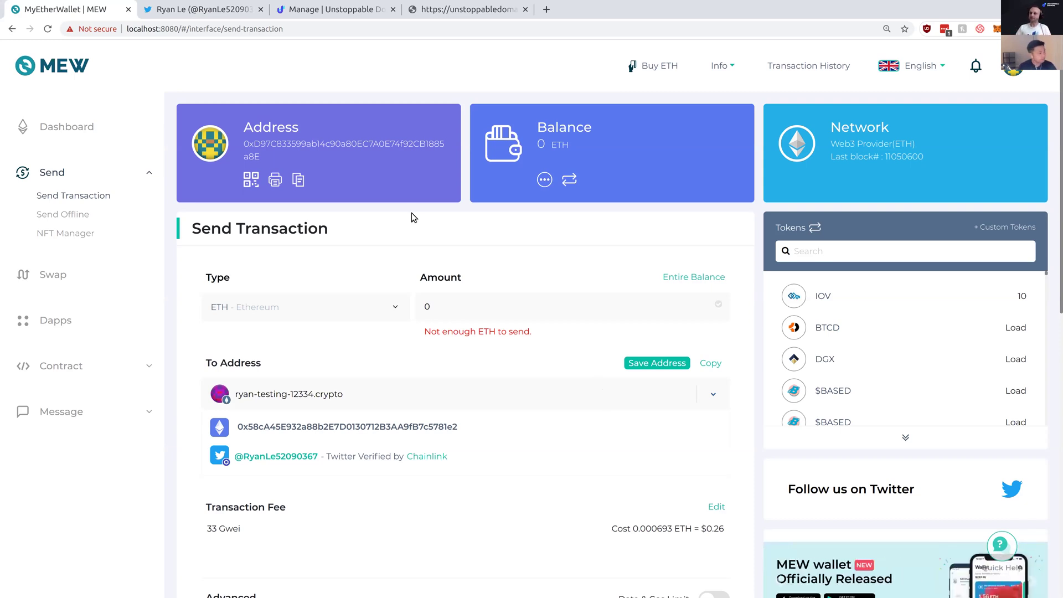
- Switch to the angrybear.crypto management page in Unstoppable Domains
{"action": "left_click", "coordinate": [332, 9]}
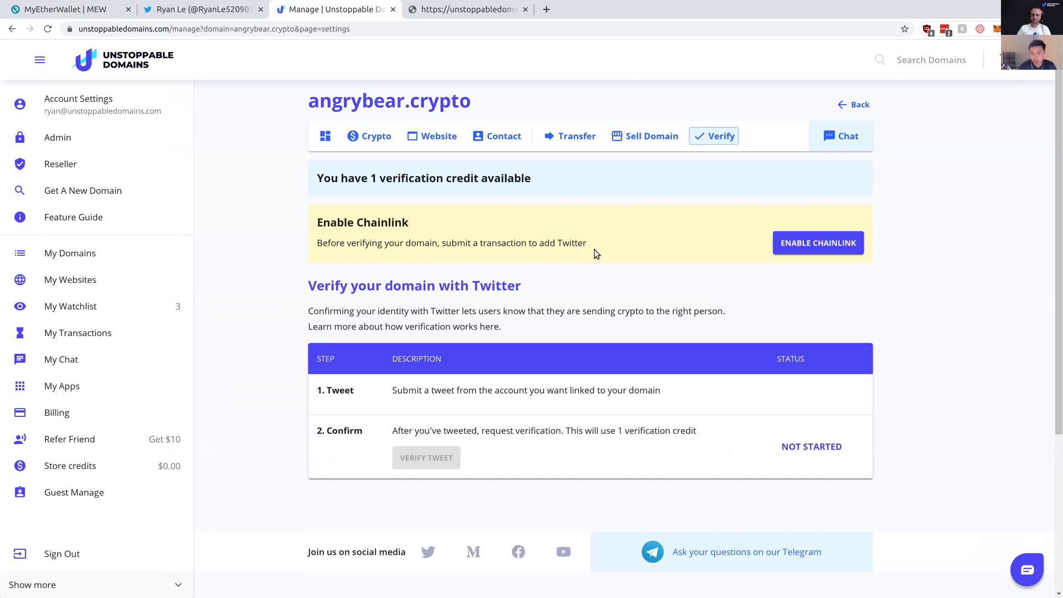
- Begin enabling Chainlink for angrybear.crypto, connecting via WEB3 and signing in MetaMask
{"action": "left_click", "coordinate": [816, 248]}
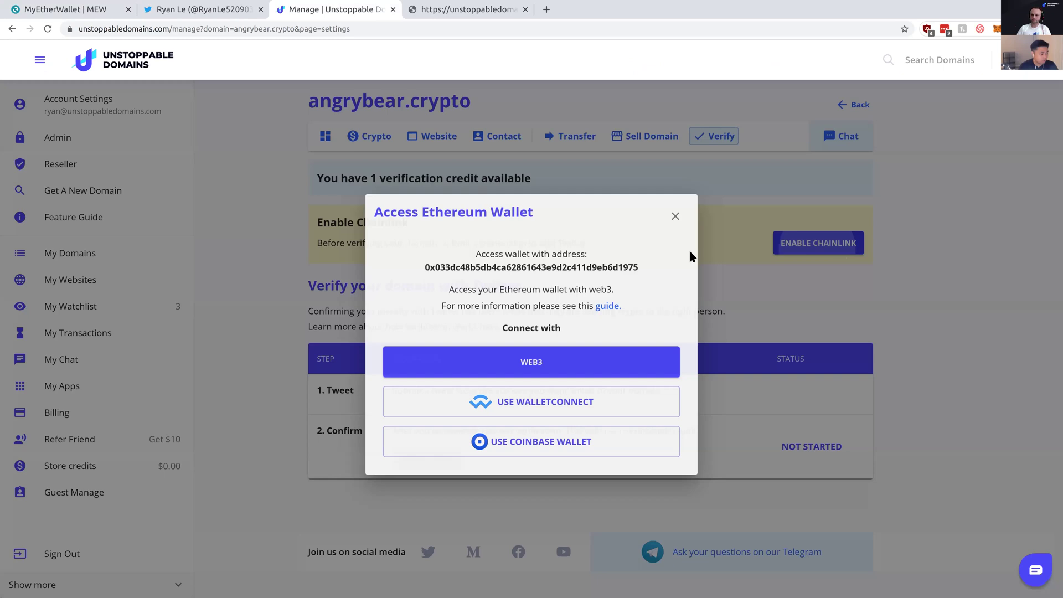
{"action": "left_click", "coordinate": [616, 359]}
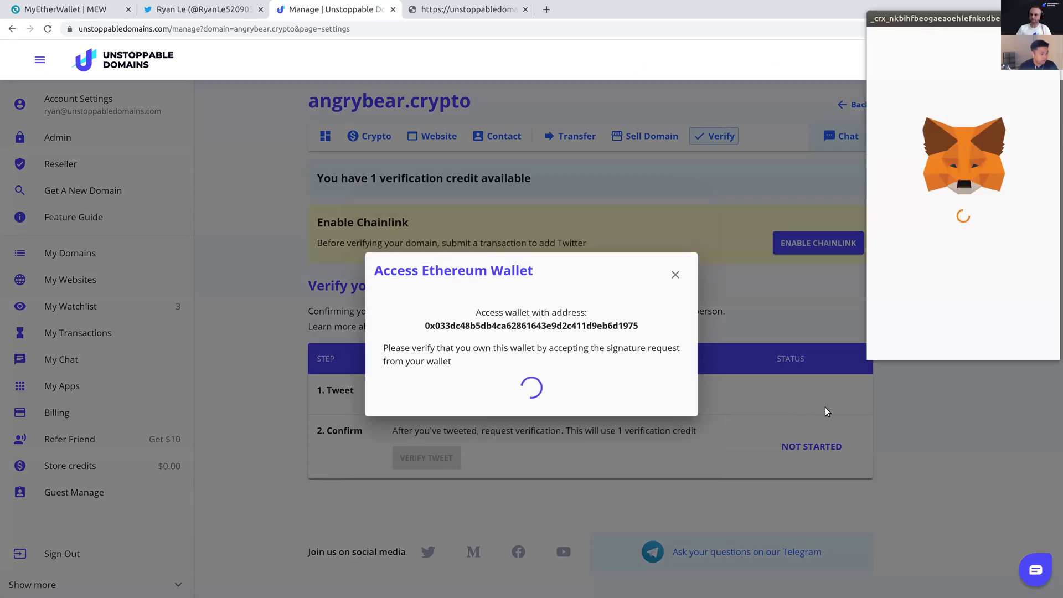
{"action": "left_click", "coordinate": [996, 331]}
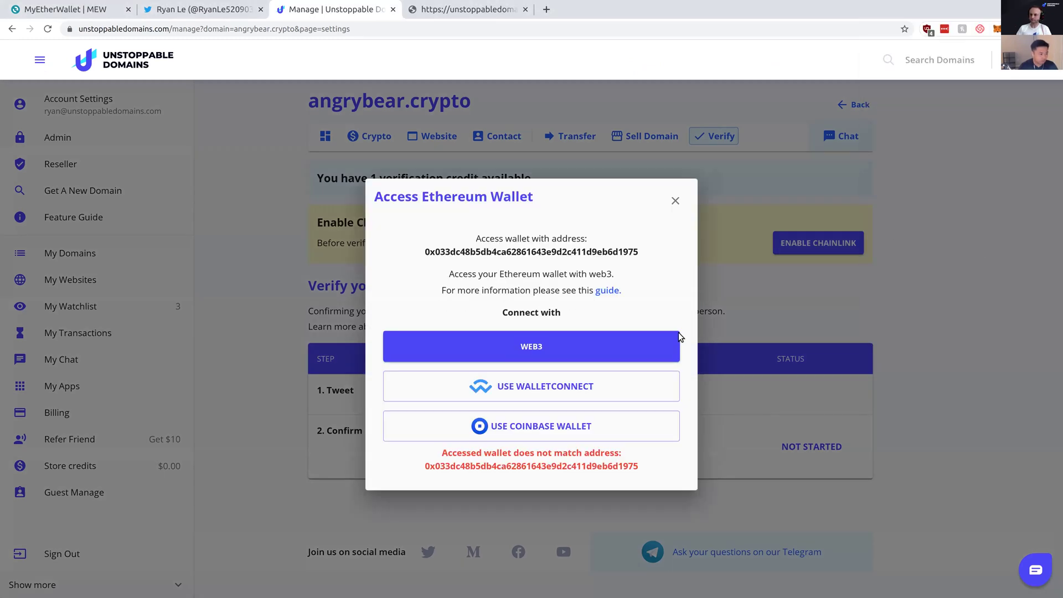
- Switch the MetaMask wallet to Account 1
{"action": "left_click", "coordinate": [996, 29]}
{"action": "left_click", "coordinate": [985, 57]}
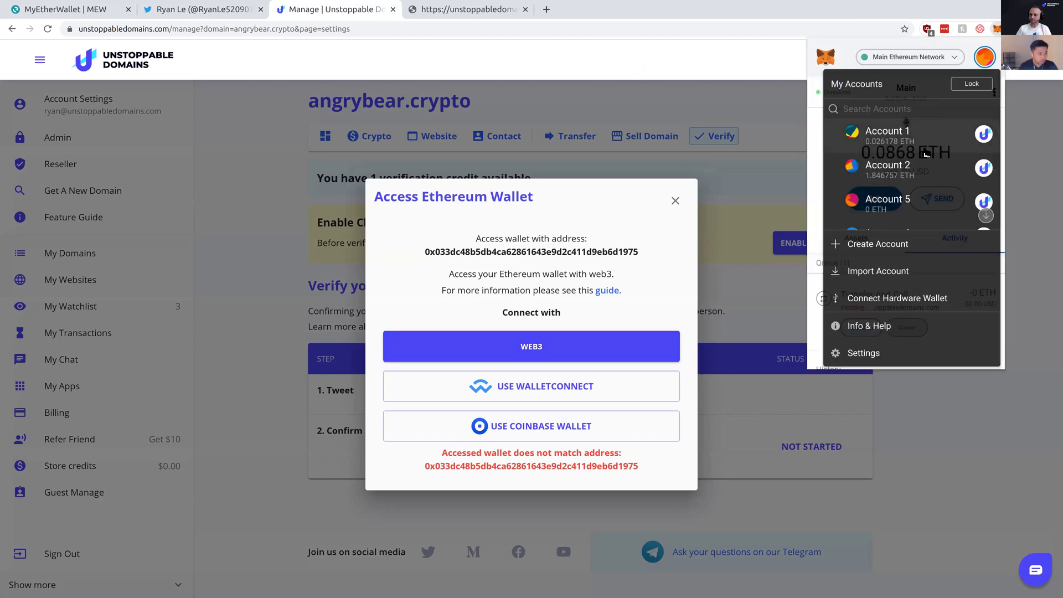
{"action": "left_click", "coordinate": [909, 170]}
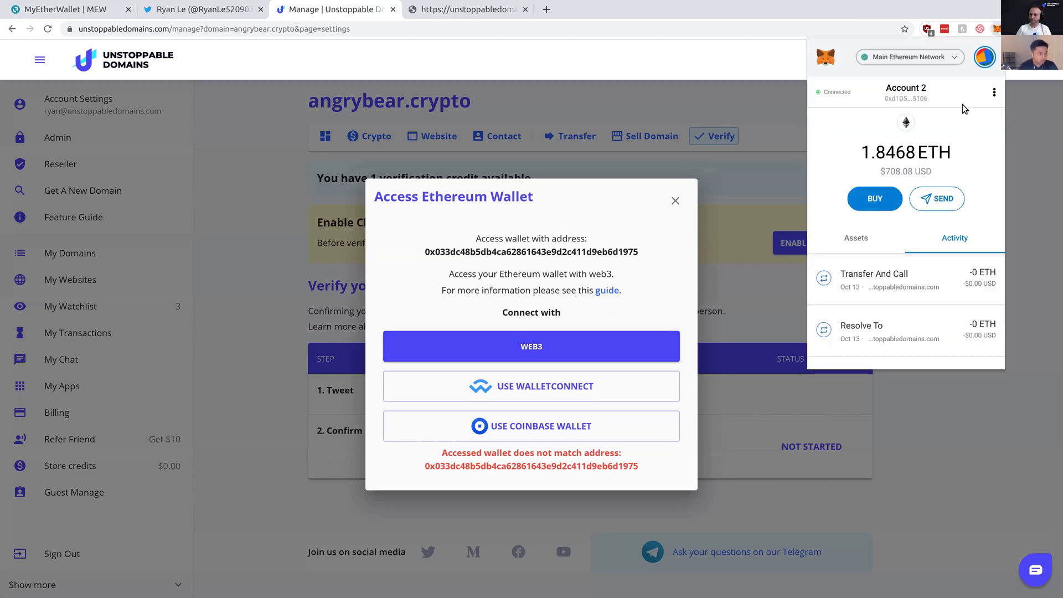
{"action": "left_click", "coordinate": [985, 57]}
{"action": "left_click", "coordinate": [886, 130]}
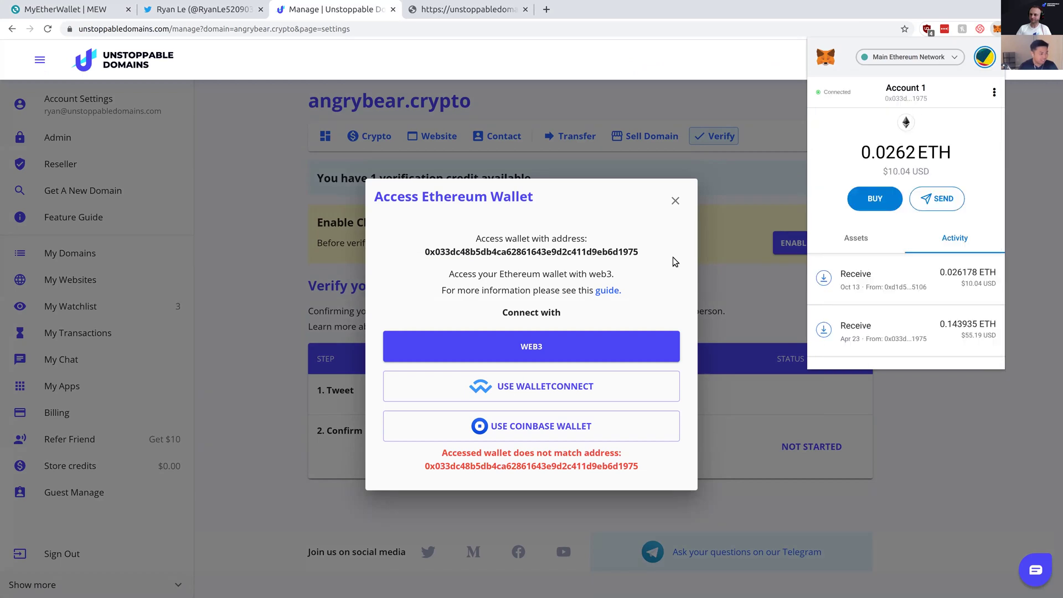
- Reconnect with Account 1 and sign the ownership message and Chainlink operator transaction
{"action": "left_click", "coordinate": [532, 348]}
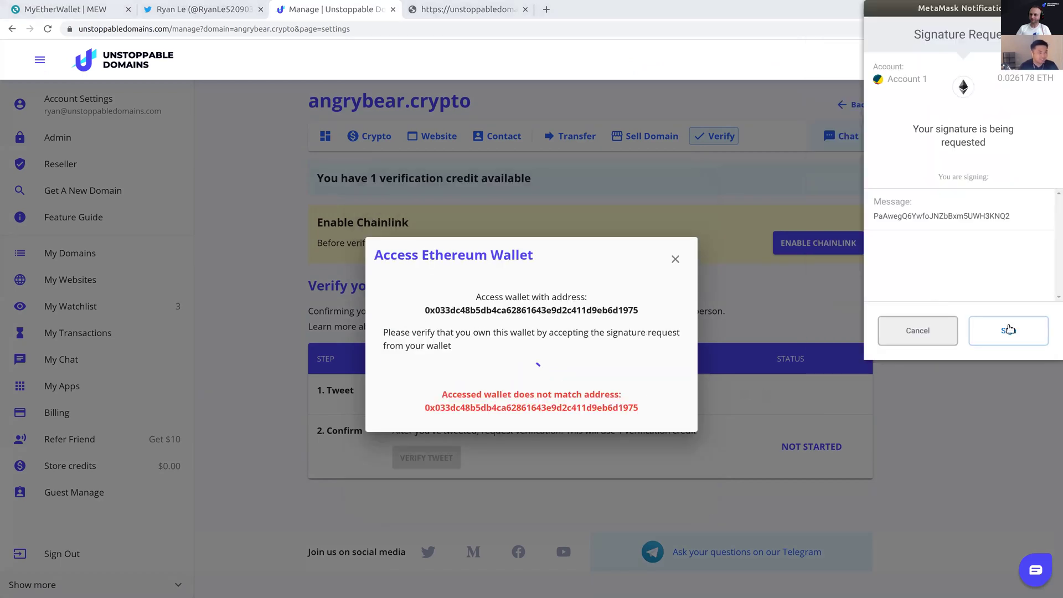
{"action": "left_click", "coordinate": [1009, 330]}
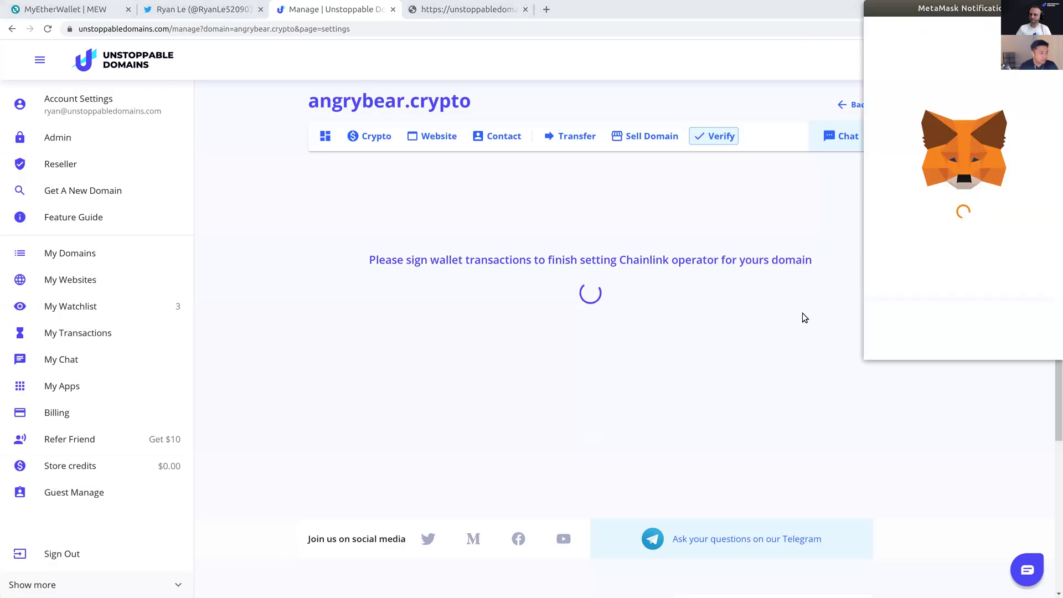
{"action": "left_click", "coordinate": [1018, 334]}
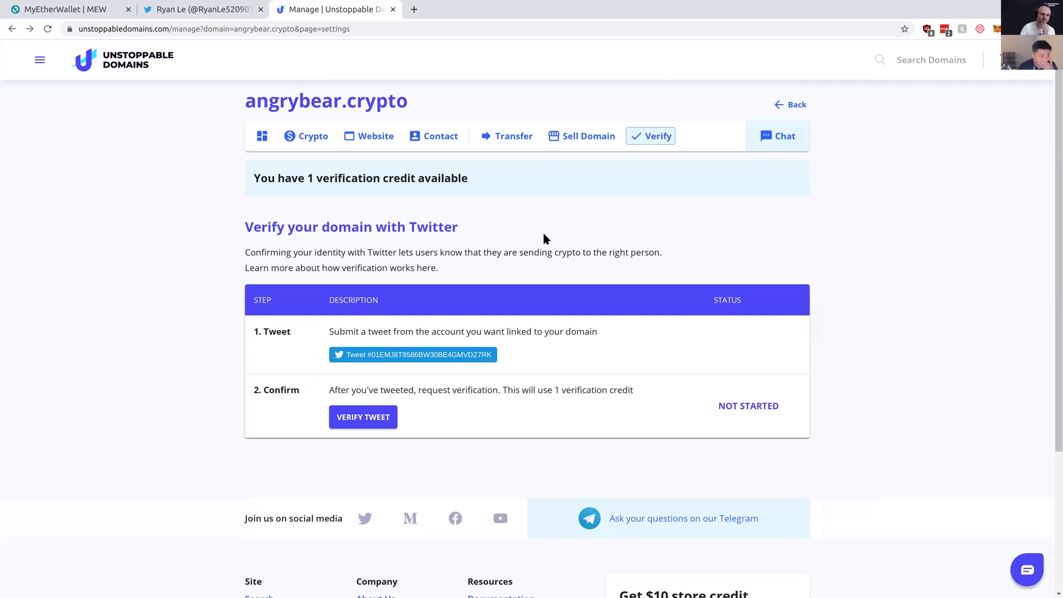
- Post the prefilled angrybear.crypto tweet with hashtag #01EMJ8T9586BW30BE4GMVDZ7RK
{"action": "left_click", "coordinate": [405, 355]}
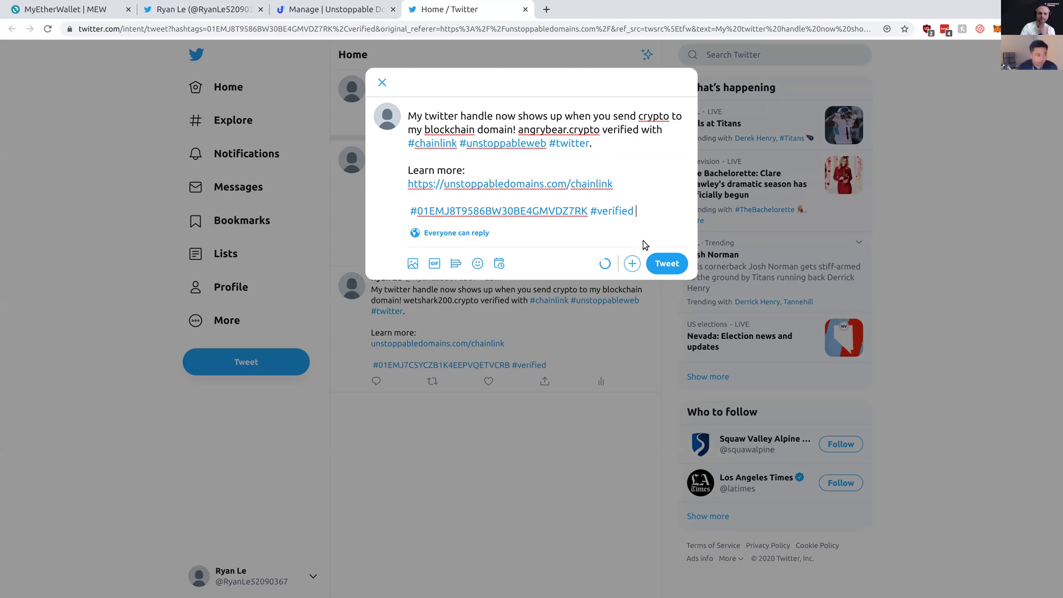
{"action": "left_click", "coordinate": [667, 264]}
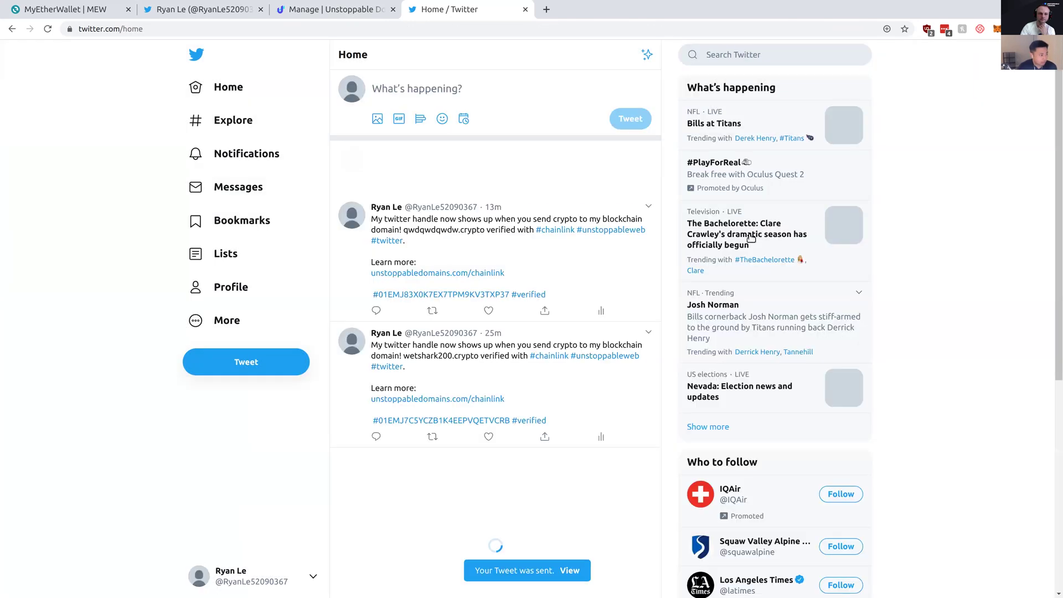
- Submit the posted tweet for verification via WEB3, signing both MetaMask requests
{"action": "left_click", "coordinate": [359, 10]}
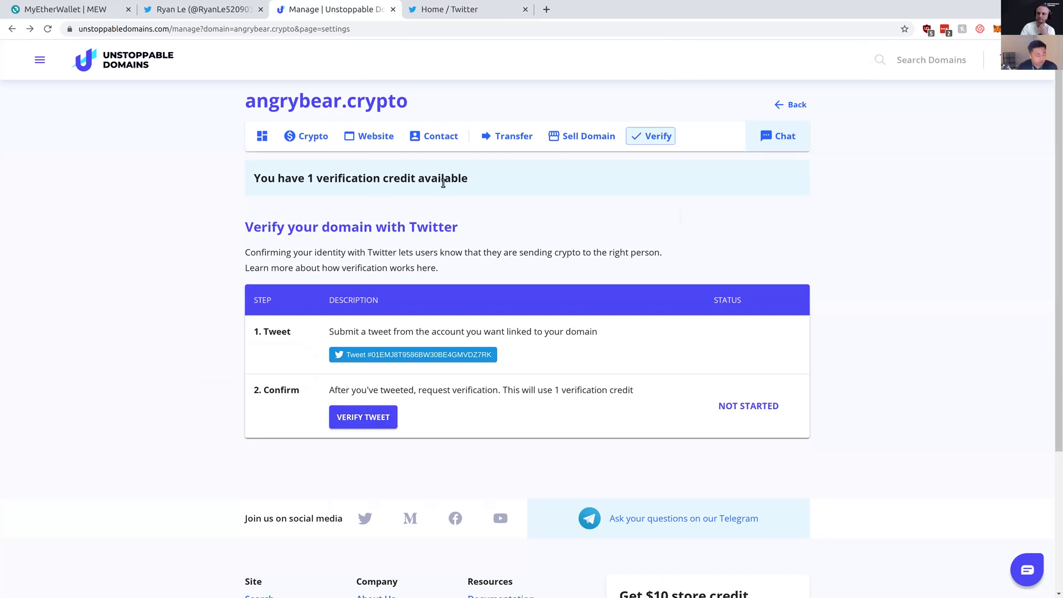
{"action": "left_click", "coordinate": [364, 417]}
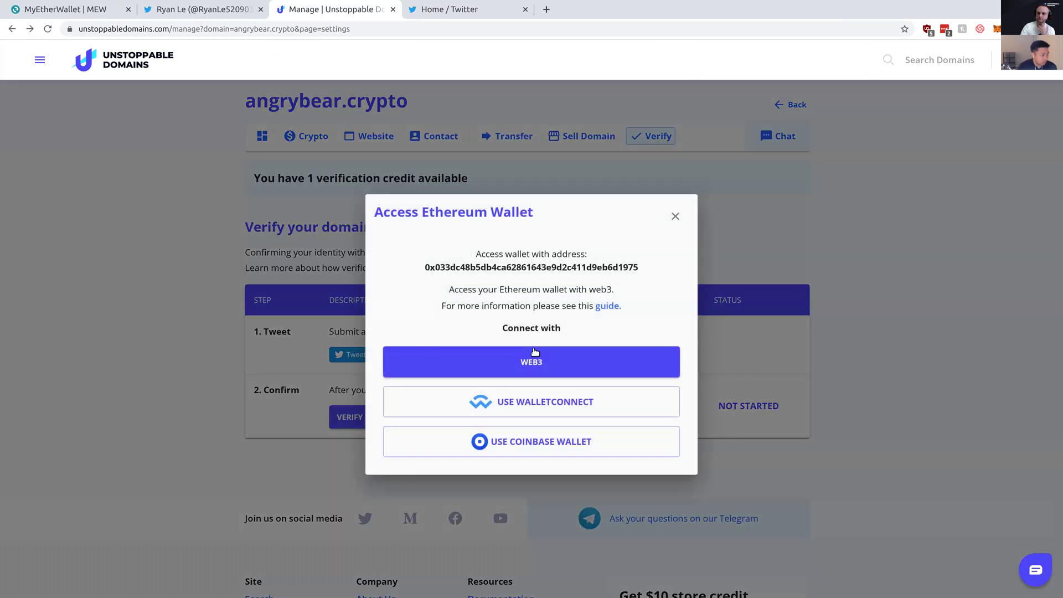
{"action": "left_click", "coordinate": [535, 352]}
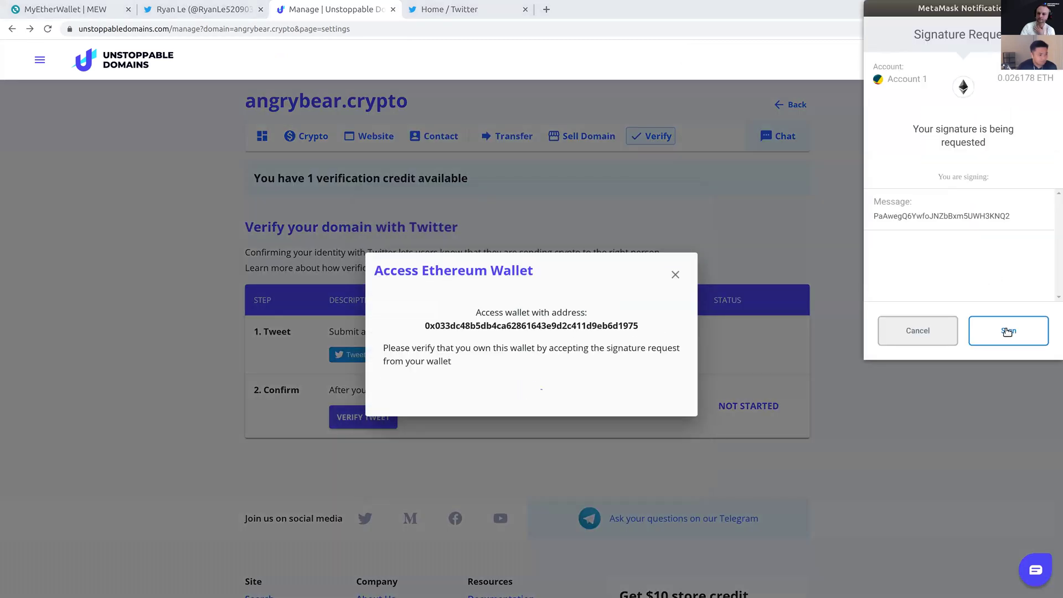
{"action": "left_click", "coordinate": [1008, 331]}
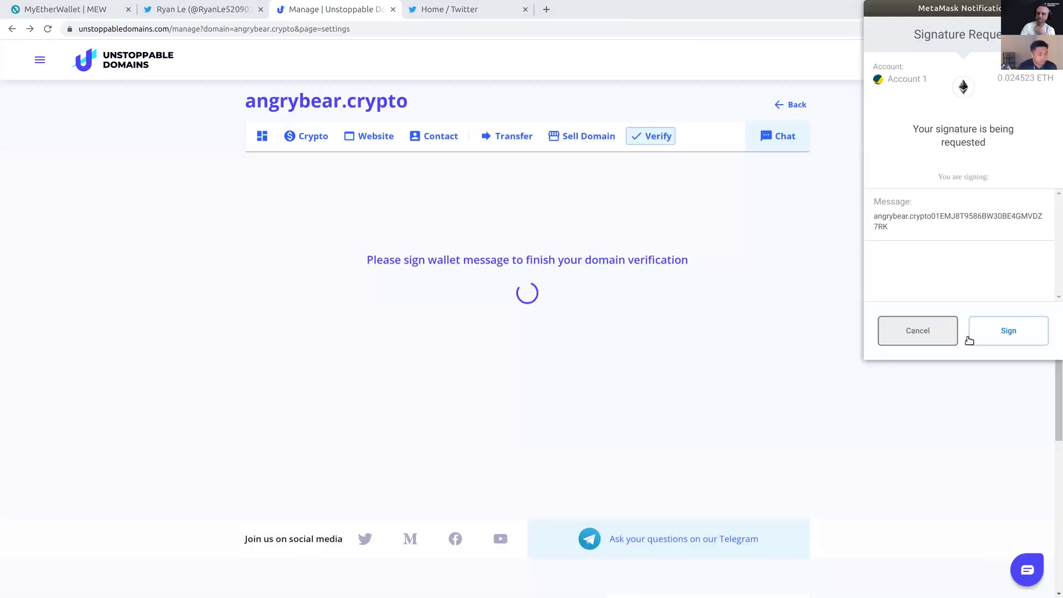
{"action": "left_click", "coordinate": [996, 331]}
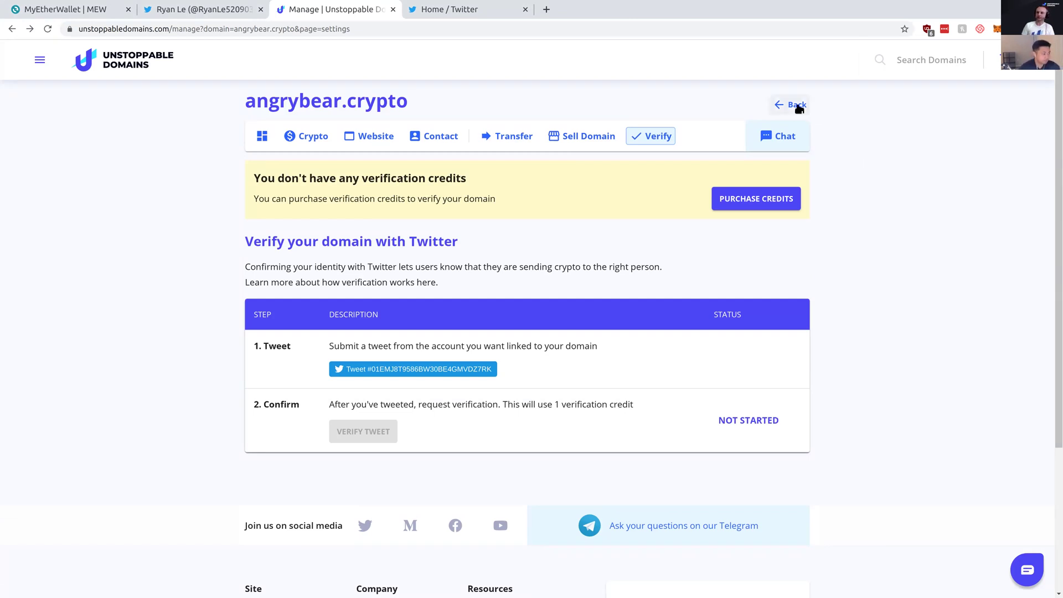
- Go back from the angrybear.crypto verification page
{"action": "left_click", "coordinate": [798, 107]}
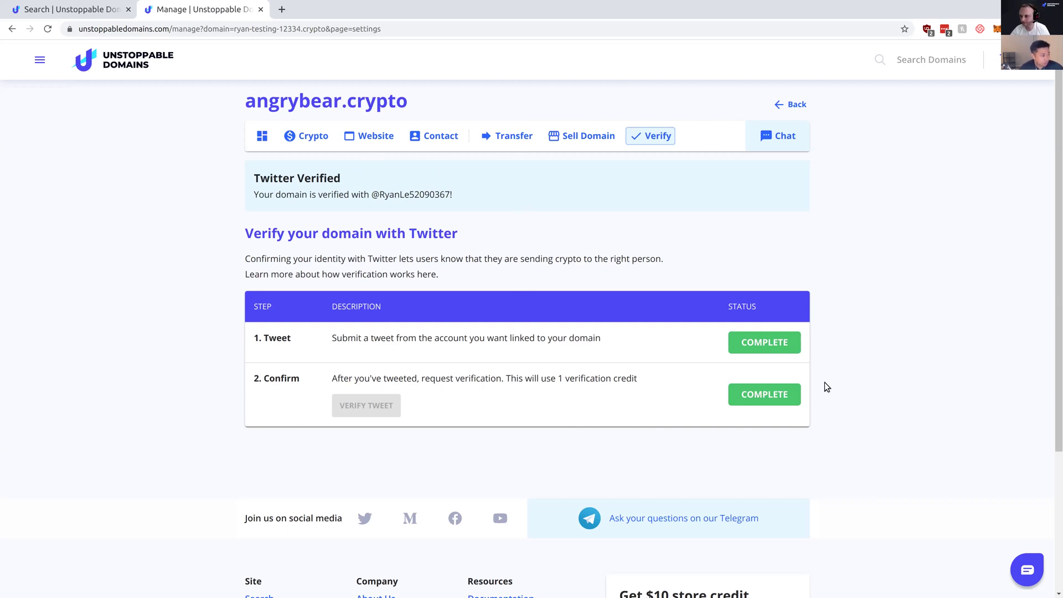
- From angrybear.crypto's search result, view the linked Twitter profile's tweet and come back
{"action": "left_click", "coordinate": [58, 10]}
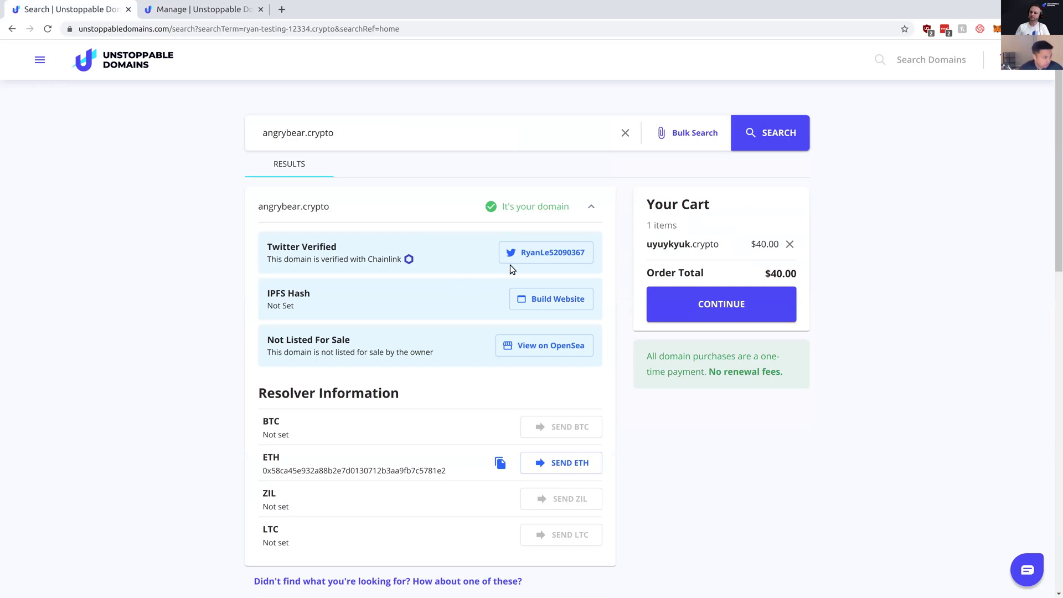
{"action": "left_click", "coordinate": [523, 252]}
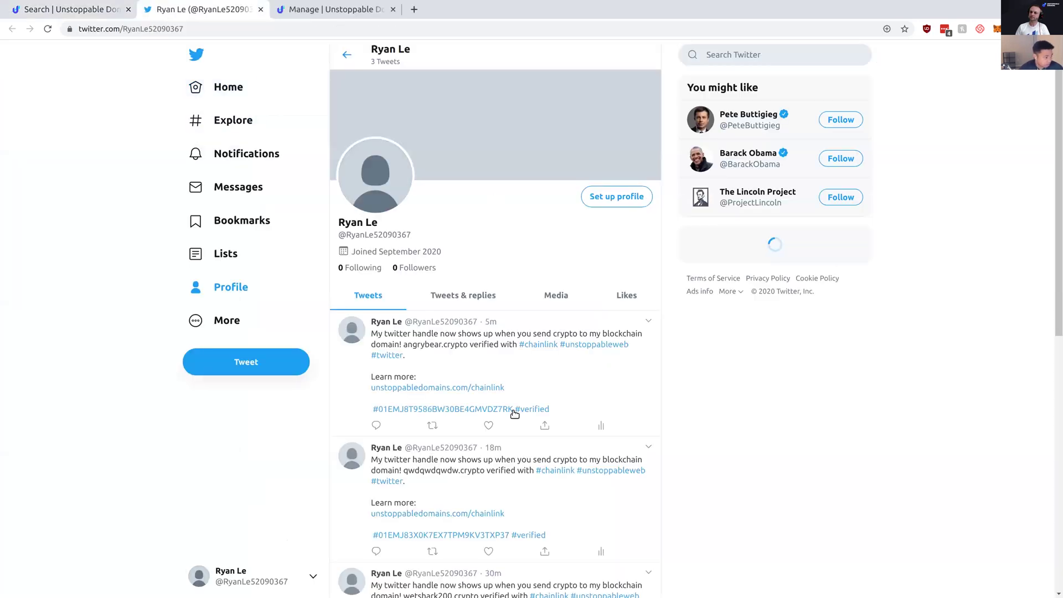
{"action": "scroll", "coordinate": [593, 391], "scroll_direction": "down", "scroll_amount": 1}
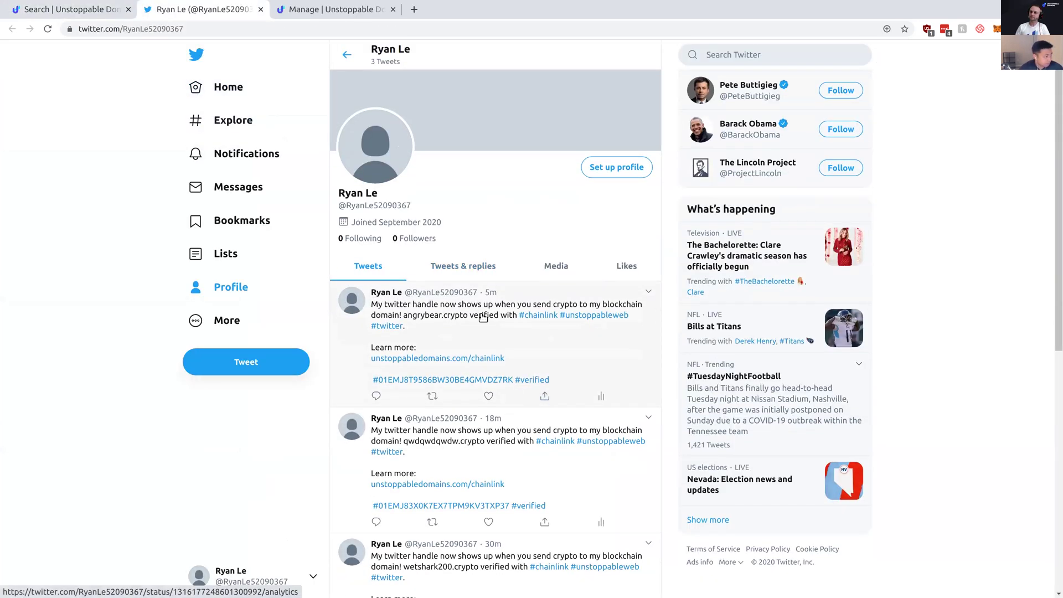
{"action": "left_click", "coordinate": [95, 11]}
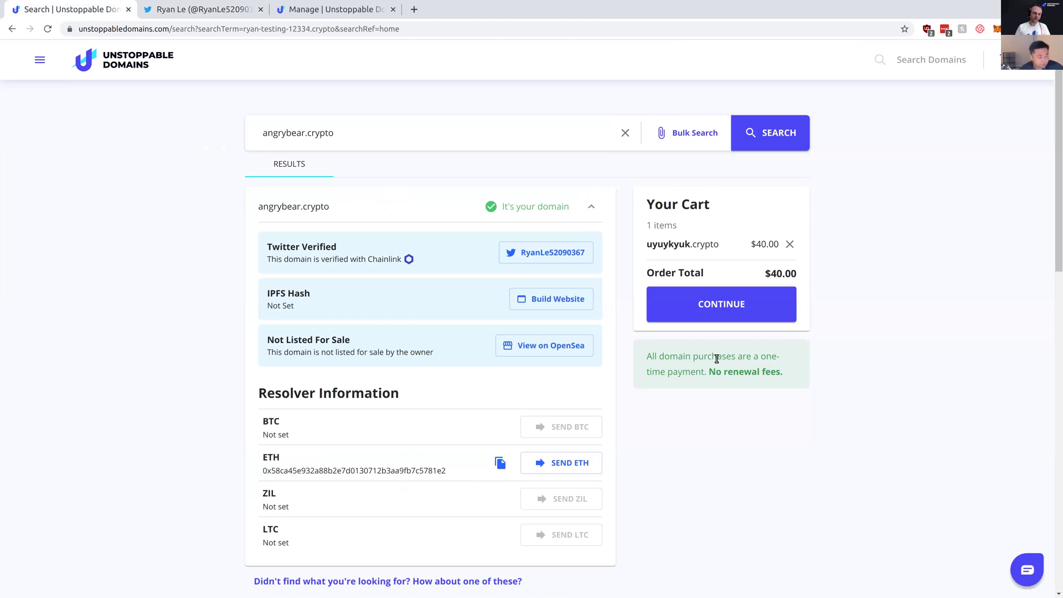